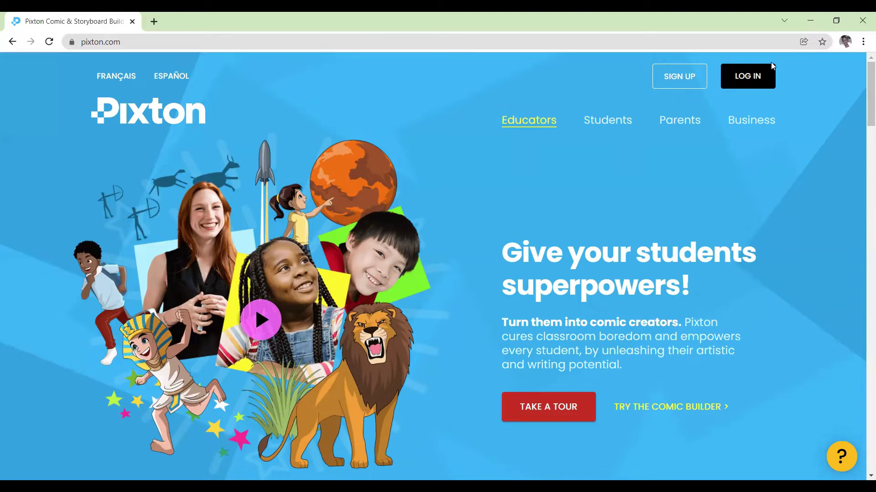
Sign in to Pixton with Google and view the Comics I've Created list
left_click(759, 78)
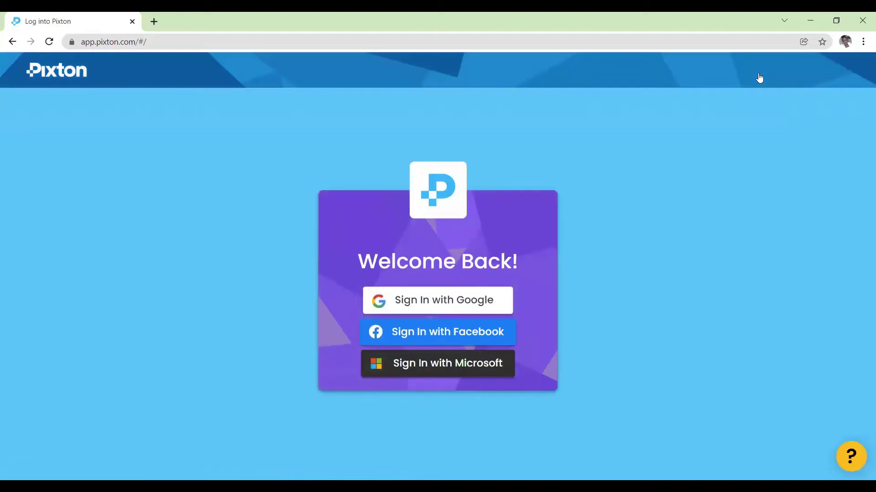
left_click(428, 300)
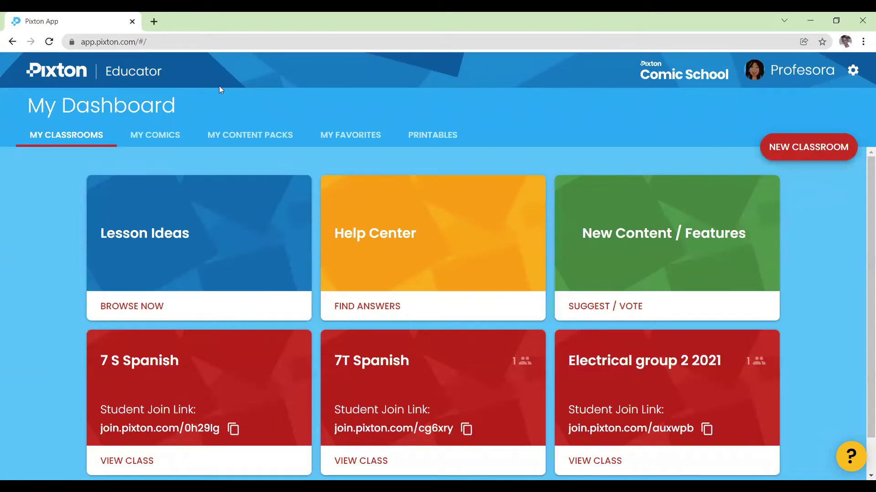
left_click(151, 142)
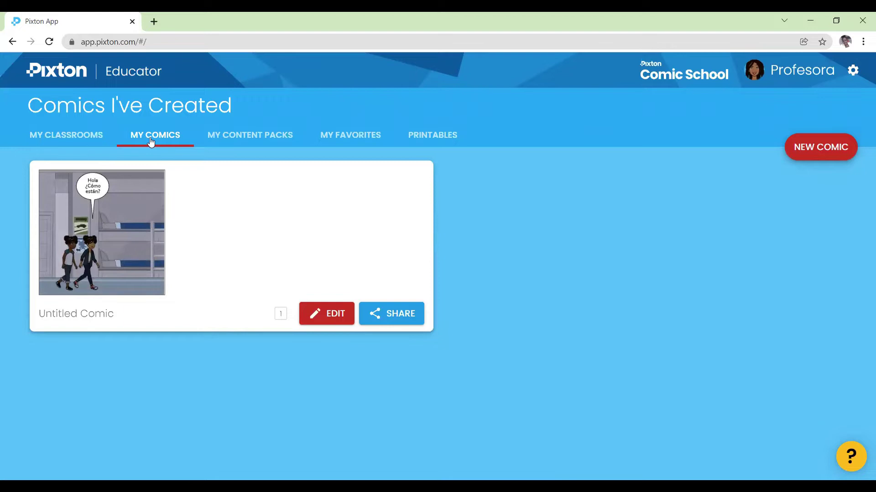
Create a new comic titled 'Las asignaturas' and enter the comic maker
left_click(808, 153)
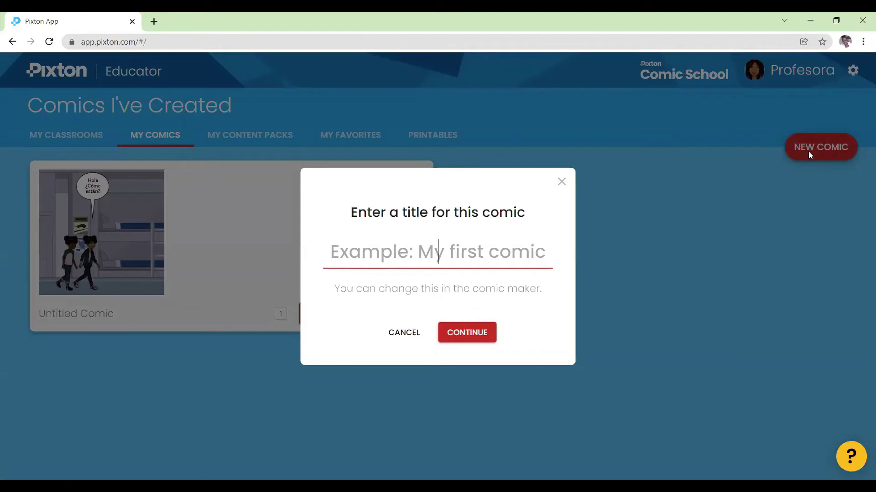
type("Las a")
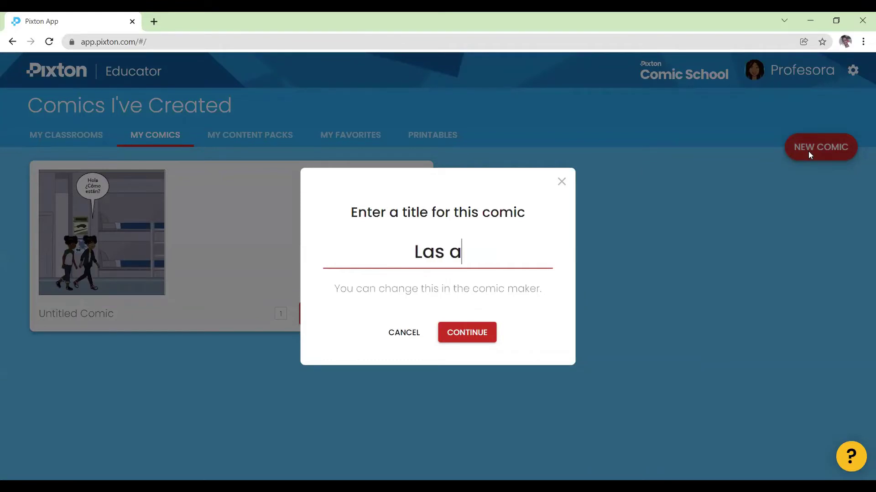
type("sig")
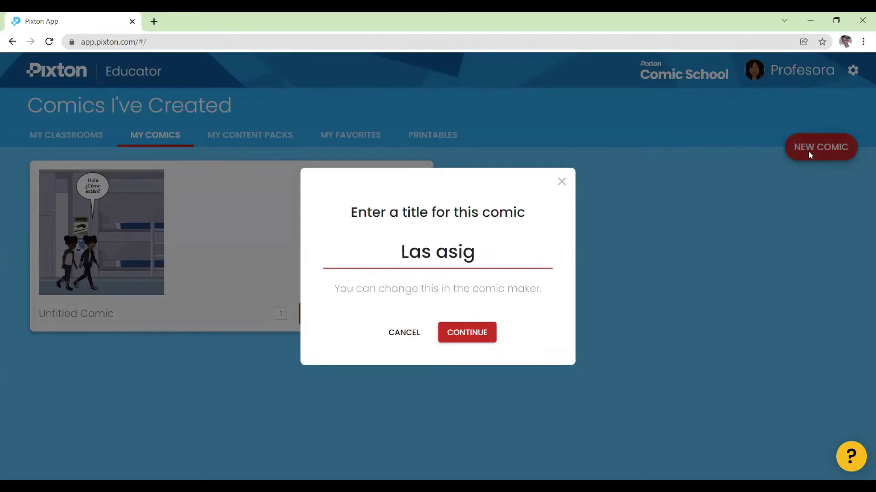
type("nat")
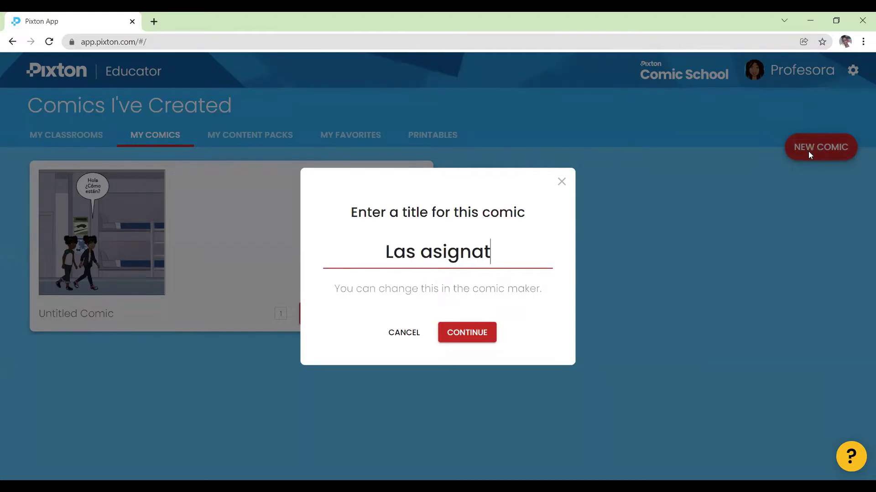
type("uras")
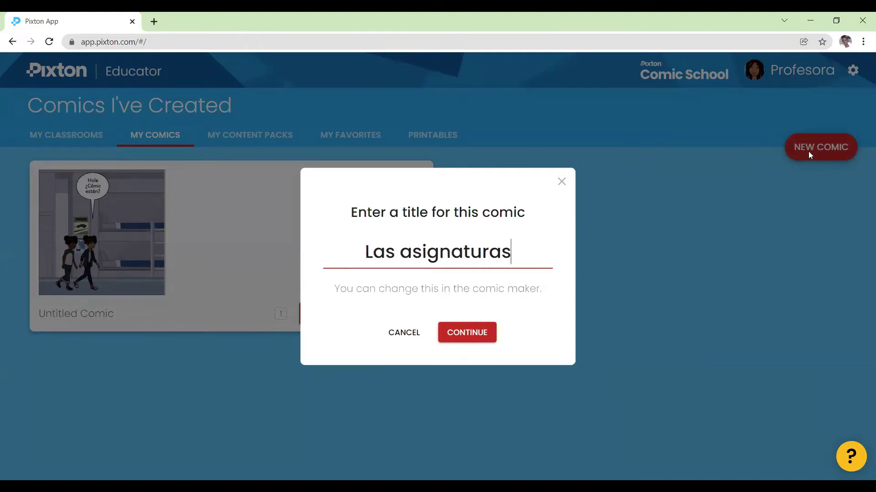
left_click(492, 335)
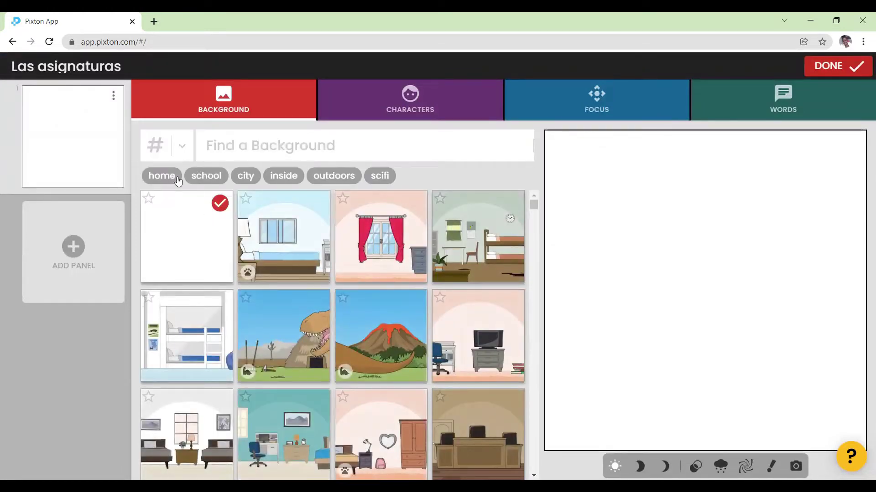
Filter backgrounds by 'school' and set the whiteboard classroom as the panel background
left_click(206, 175)
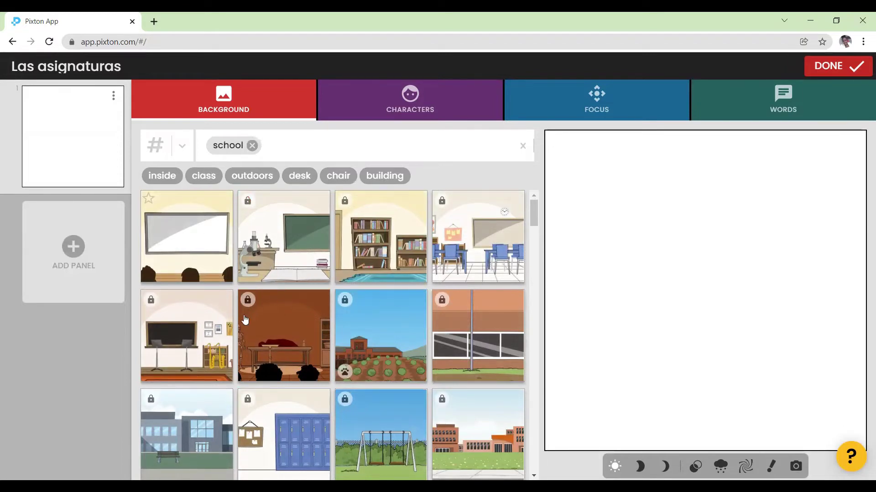
left_click(373, 266)
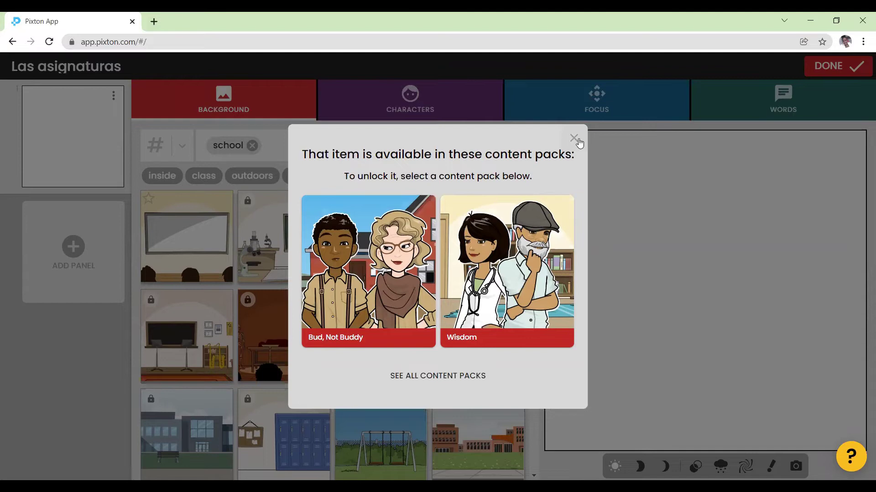
left_click(577, 141)
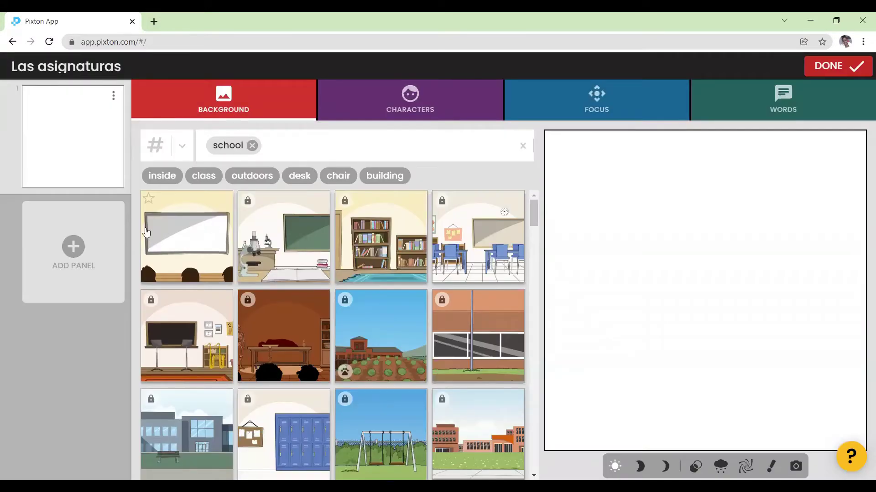
mouse_move(532, 206)
left_mouse_down()
mouse_move(534, 241)
mouse_move(533, 198)
left_mouse_up()
left_click(192, 231)
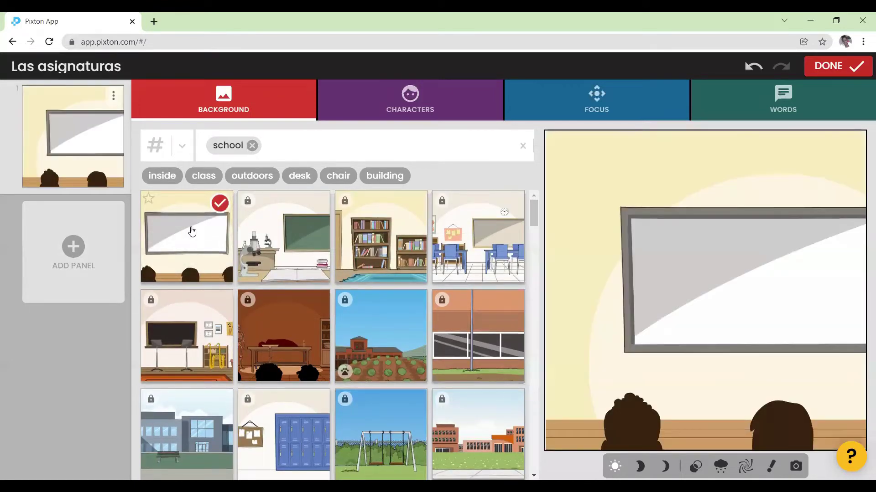
Add the curly-haired girl in a white-and-green top and jeans to the panel
left_click(415, 114)
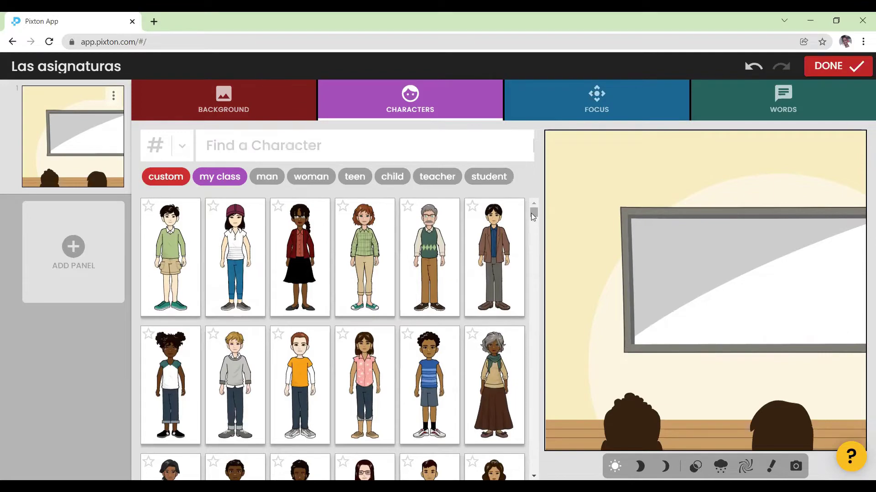
mouse_move(532, 213)
left_mouse_down()
mouse_move(530, 227)
mouse_move(531, 212)
left_mouse_up()
mouse_move(533, 212)
left_mouse_down()
mouse_move(532, 230)
mouse_move(533, 205)
left_mouse_up()
left_click(174, 363)
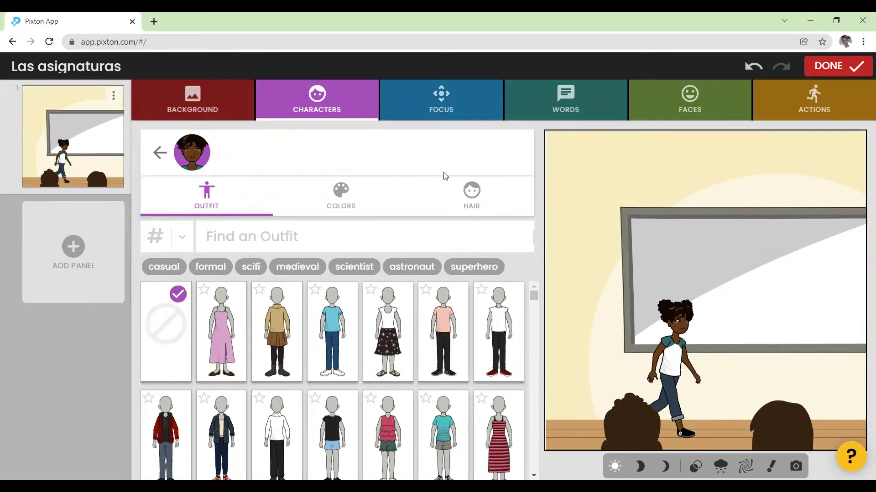
Add the man in the blue shirt and move the girl toward the panel's right
left_click(317, 110)
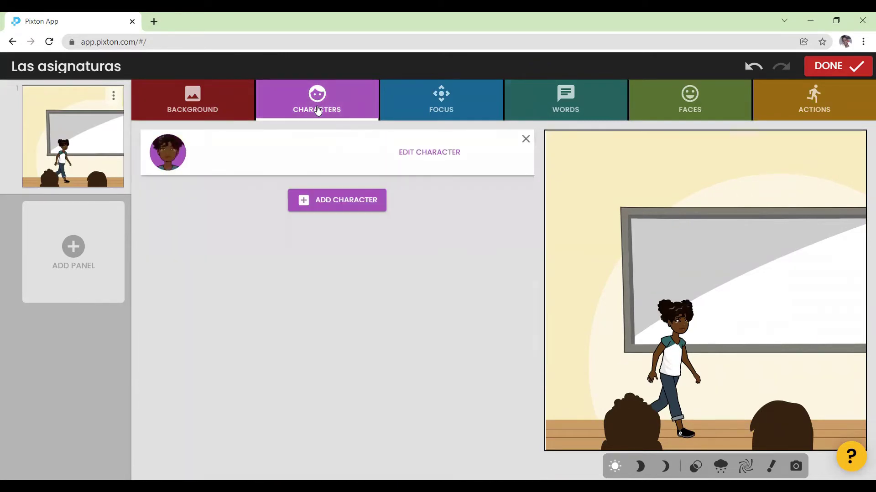
left_click(330, 203)
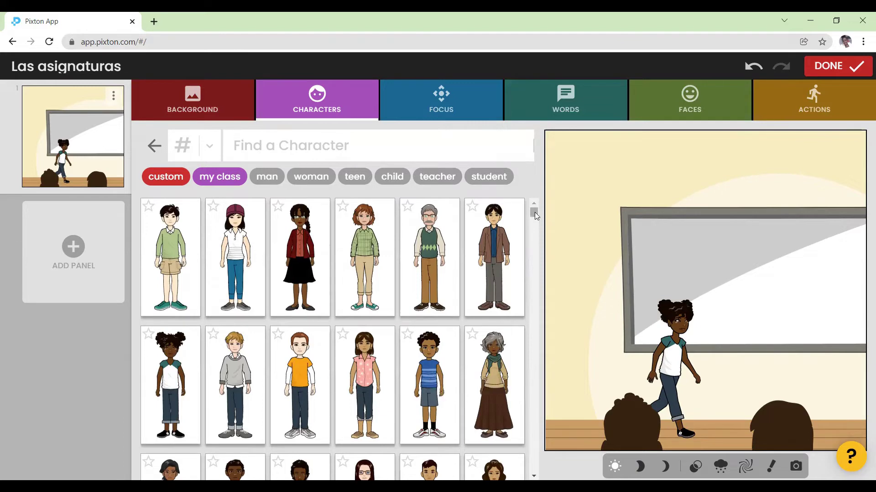
left_click_drag(535, 212, 534, 215)
scroll(535, 215, "down", 3)
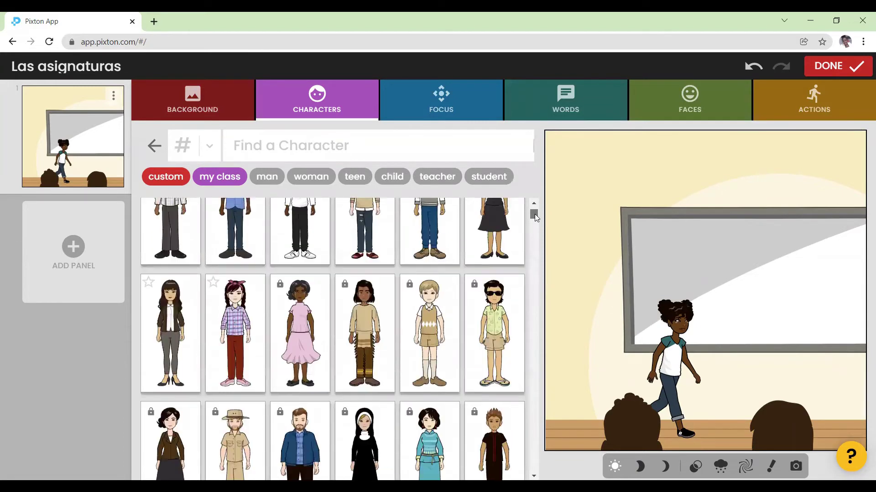
scroll(534, 214, "up", 2)
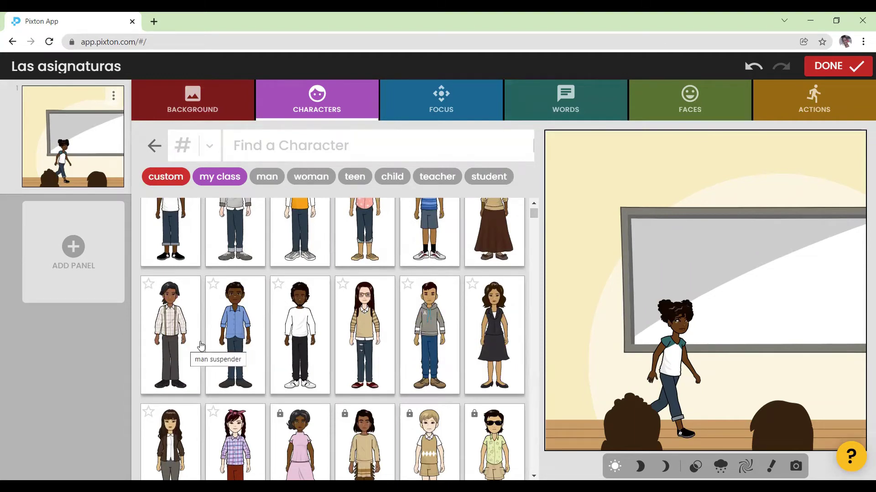
left_click(243, 335)
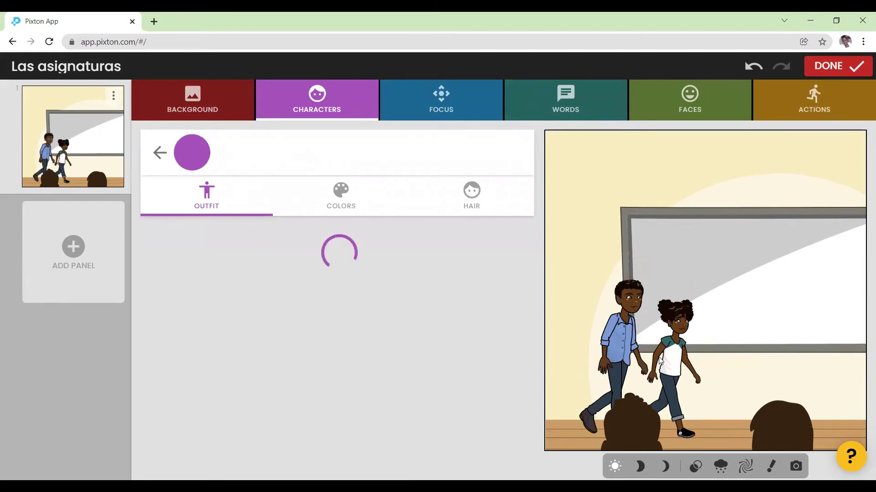
left_click_drag(674, 329, 807, 327)
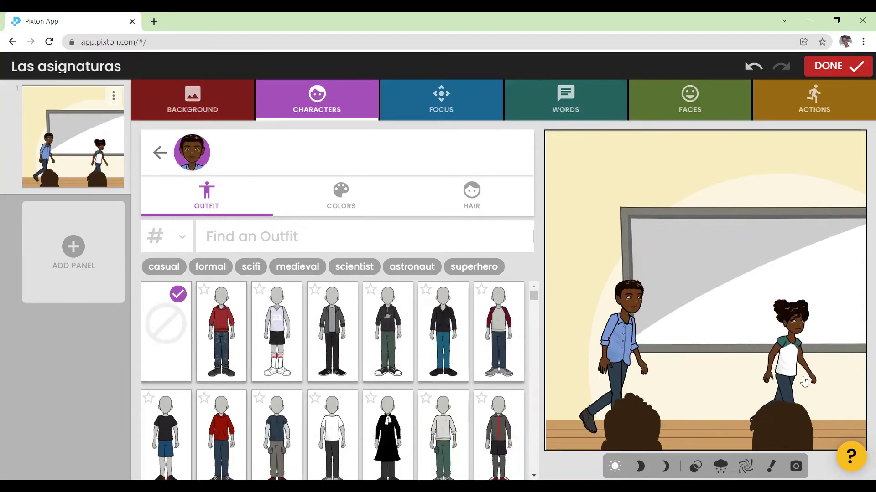
left_click(602, 131)
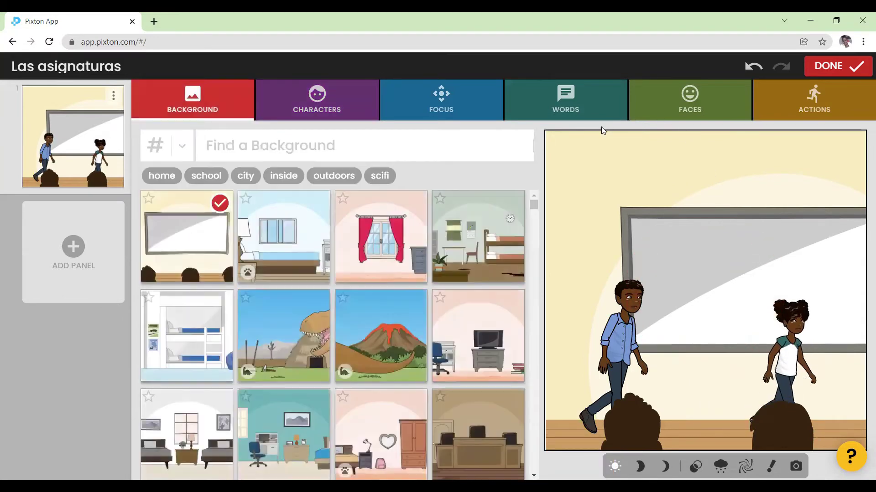
Give the girl a waving pose, reposition her, and turn her toward the boy
left_click(810, 121)
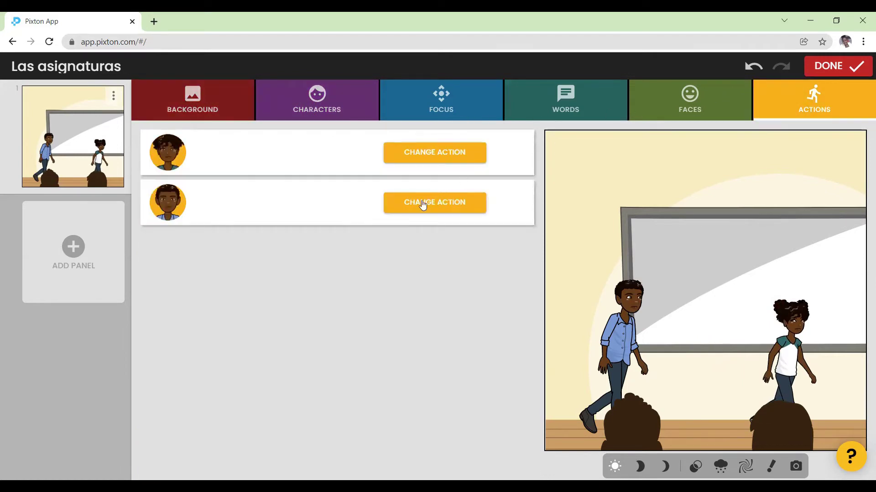
left_click(448, 153)
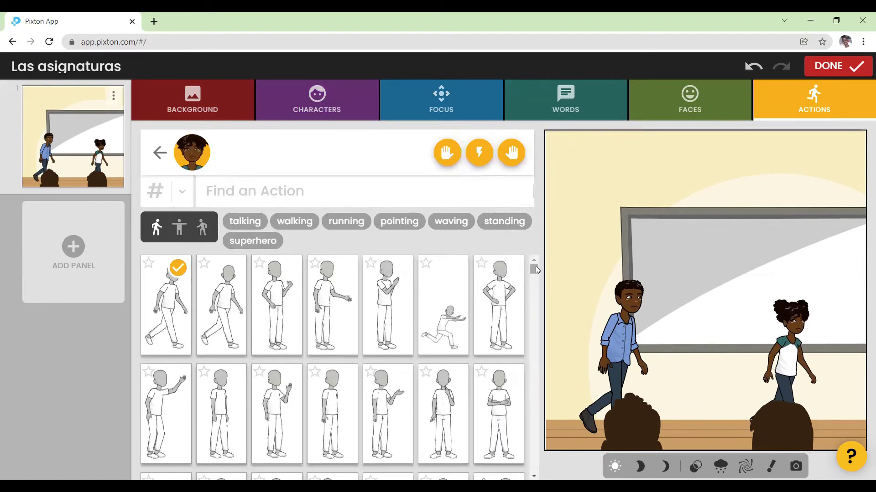
mouse_move(536, 272)
left_mouse_down()
mouse_move(544, 306)
mouse_move(528, 239)
left_mouse_up()
left_click(279, 413)
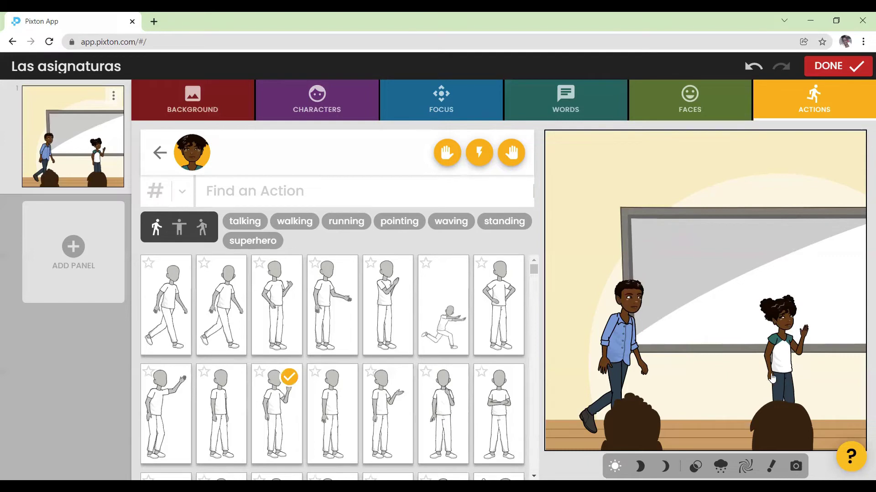
mouse_move(766, 378)
left_mouse_down()
mouse_move(751, 357)
mouse_move(772, 343)
left_mouse_up()
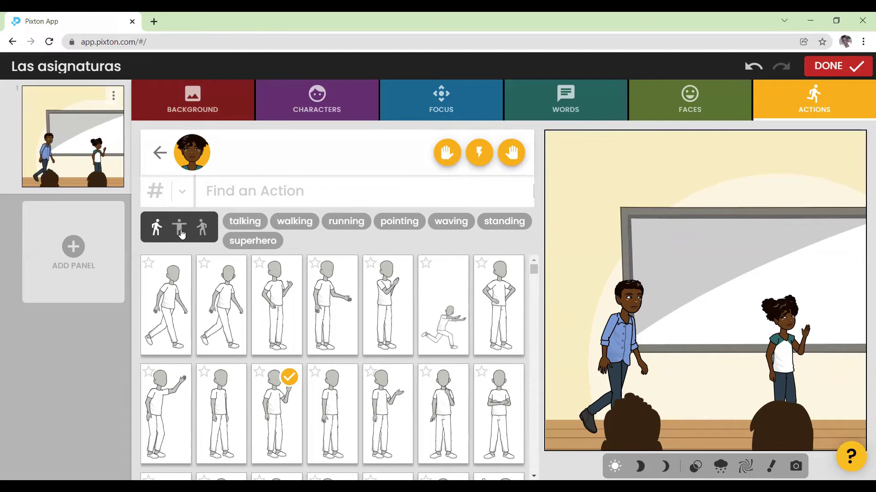
left_click(204, 232)
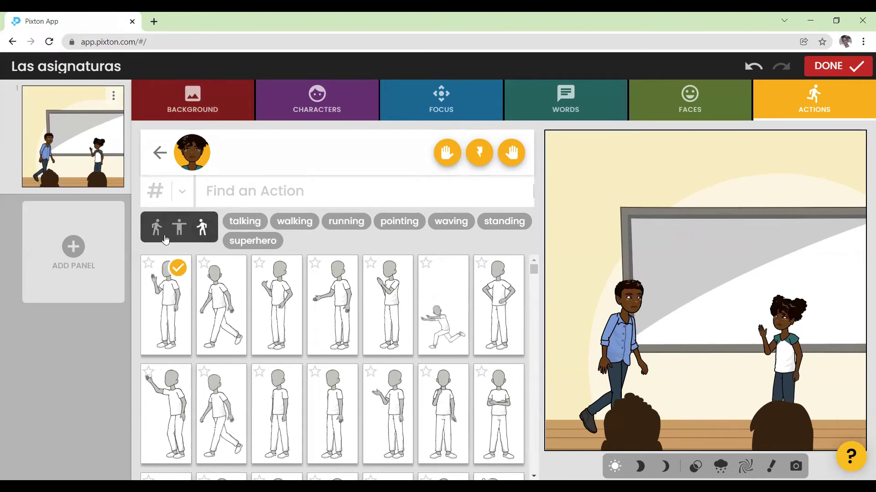
left_click(617, 352)
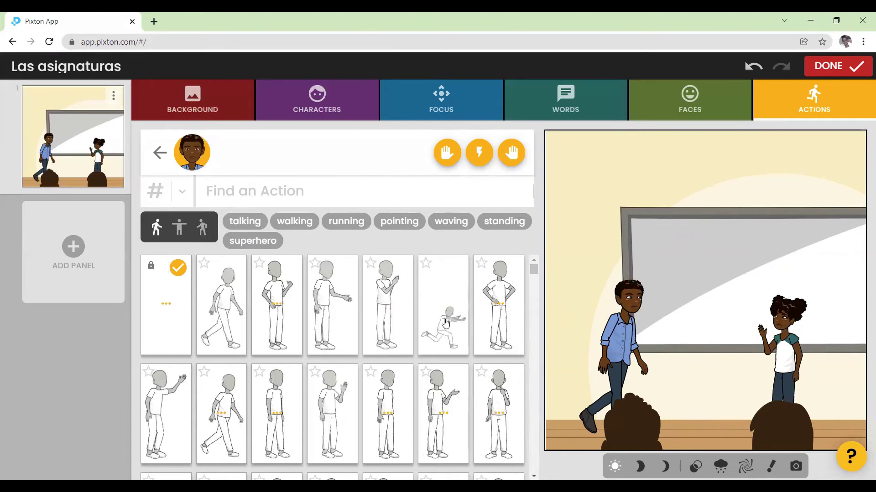
left_click(179, 230)
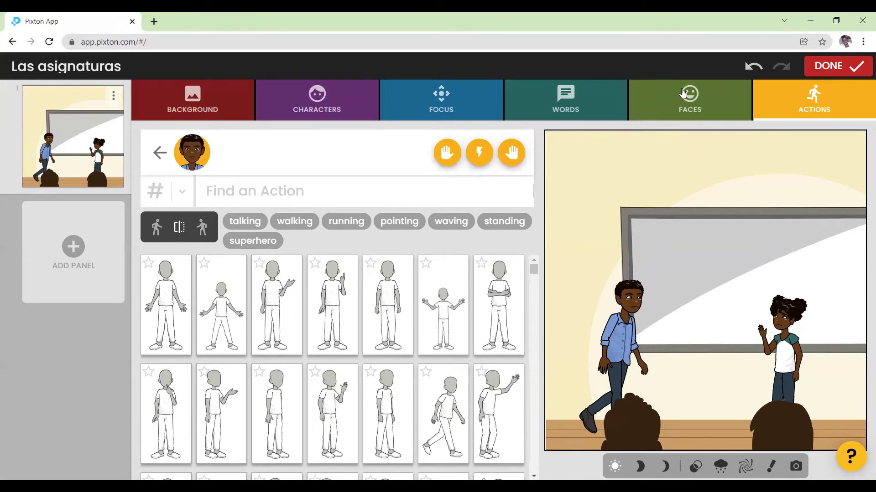
Give the boy a smiling expression and the girl a new facial expression
left_click(682, 97)
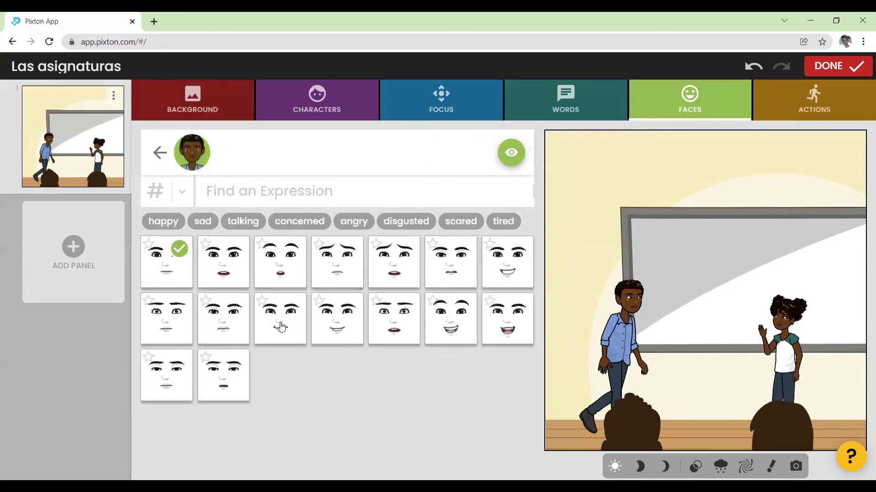
left_click(220, 277)
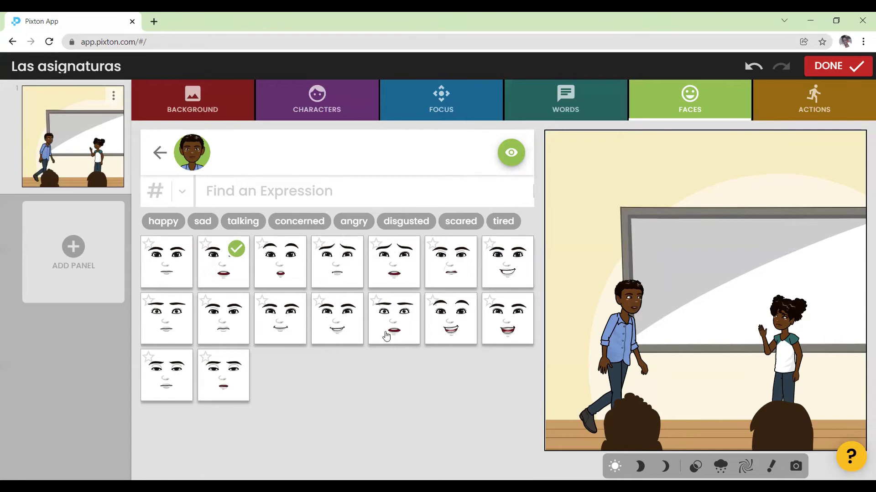
left_click(787, 368)
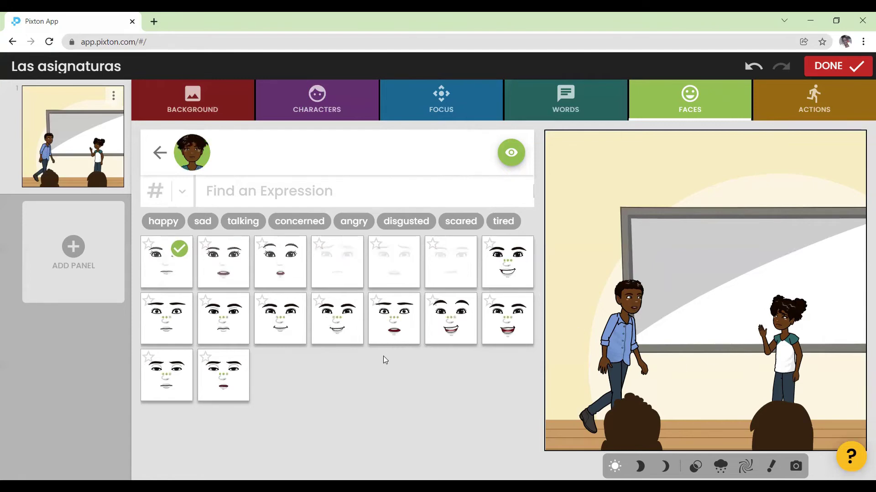
left_click(346, 333)
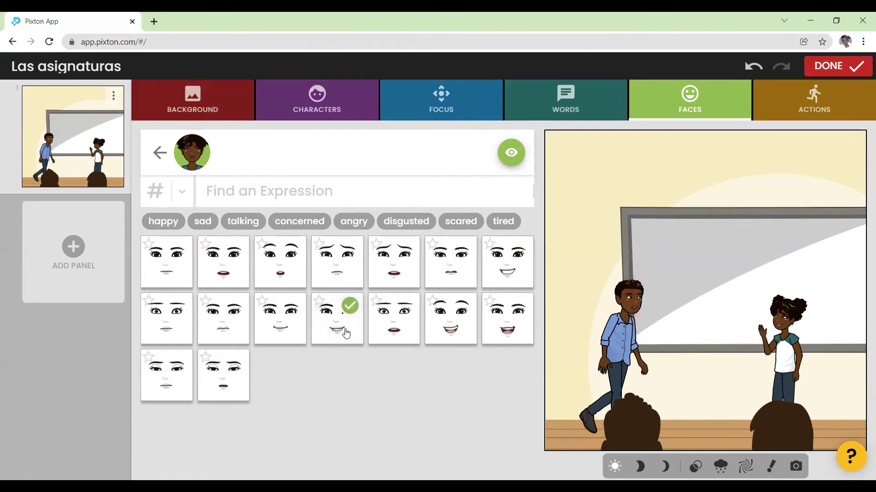
Add a 'Hola' speech bubble for the girl, then one for the boy
left_click(587, 117)
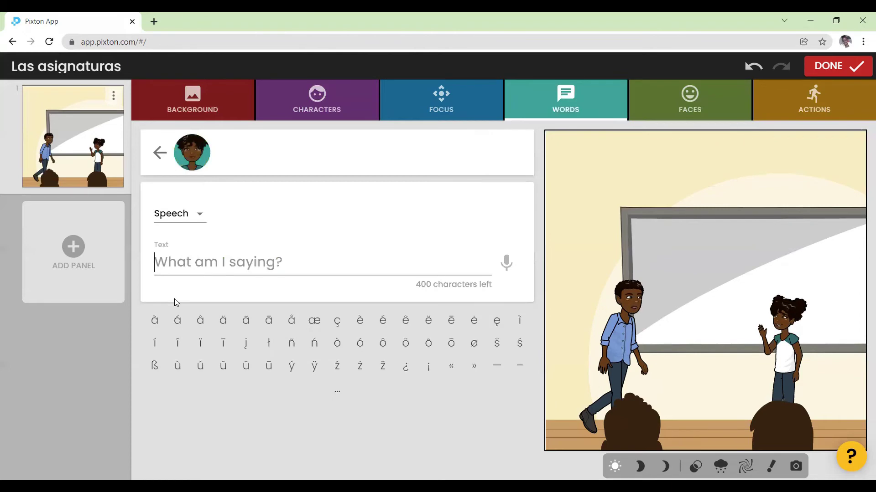
type("H")
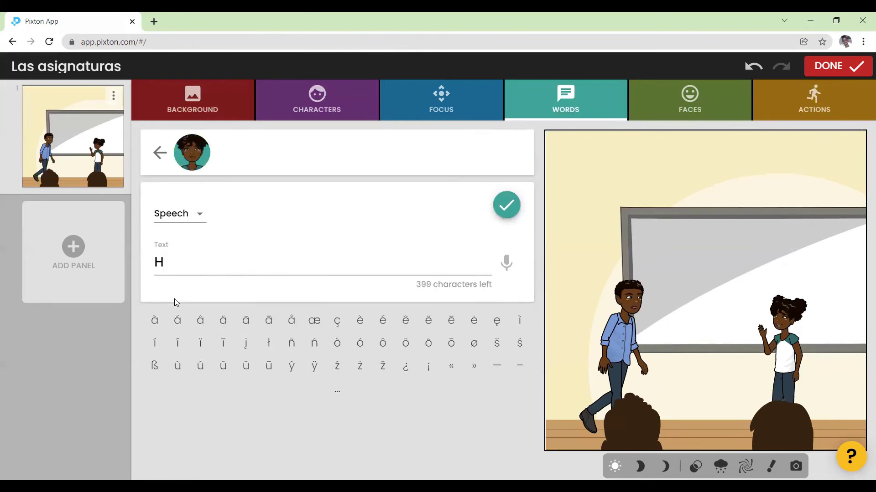
type("ola")
left_click(506, 206)
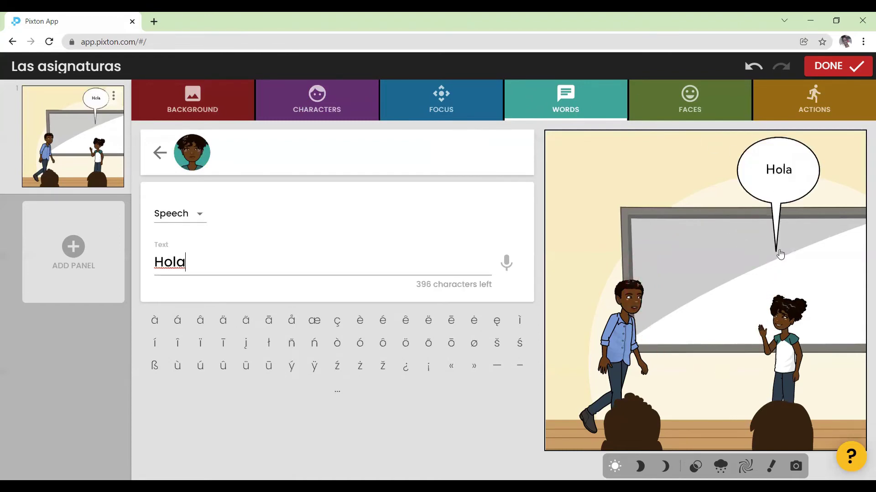
left_click(711, 312)
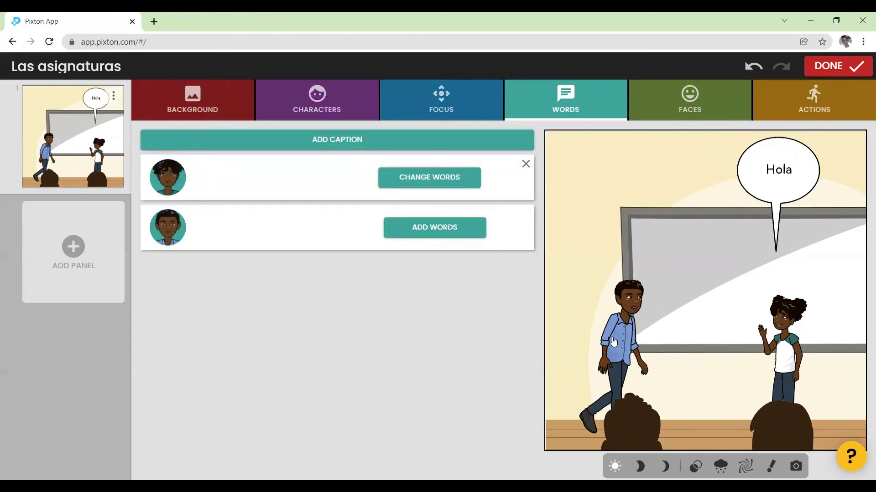
left_click(429, 238)
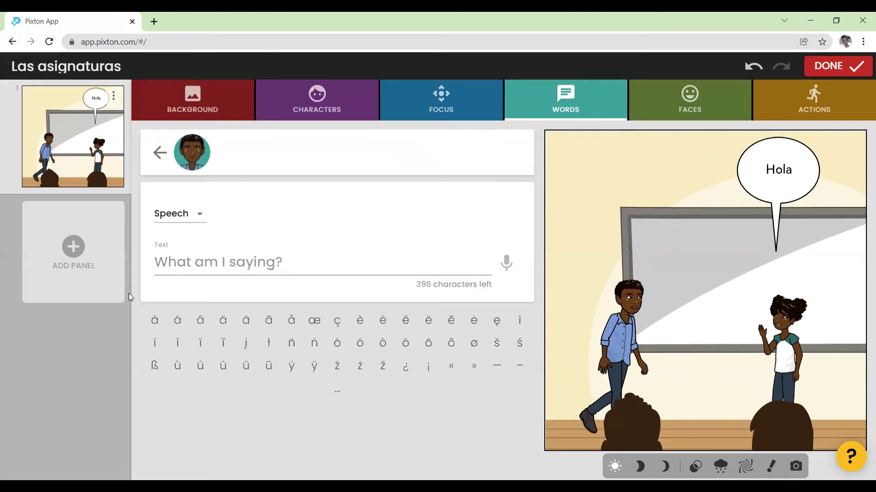
type("Hola")
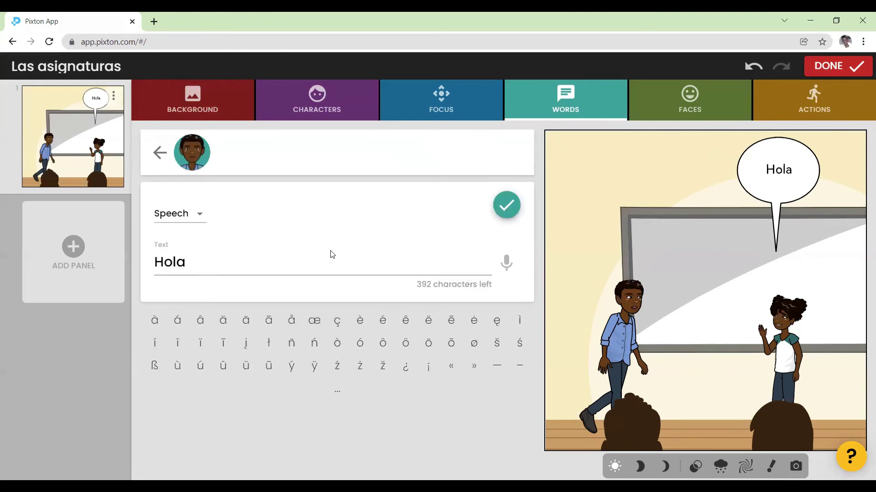
left_click(497, 209)
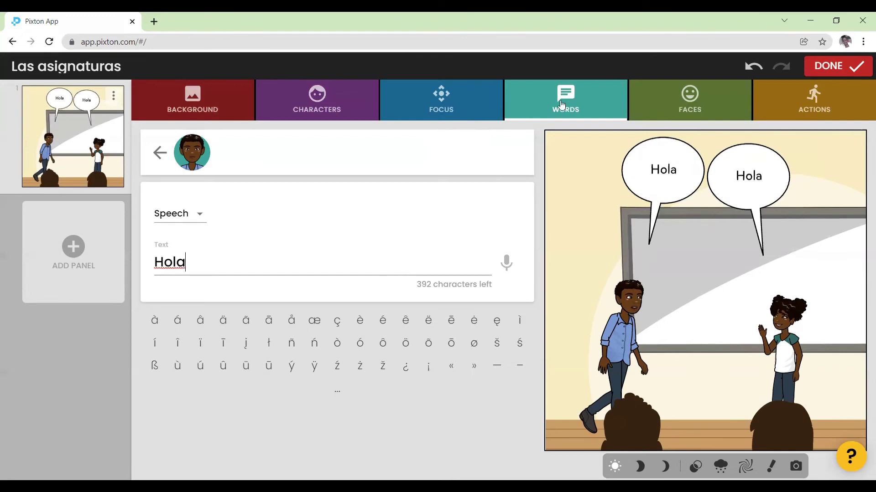
left_click(471, 106)
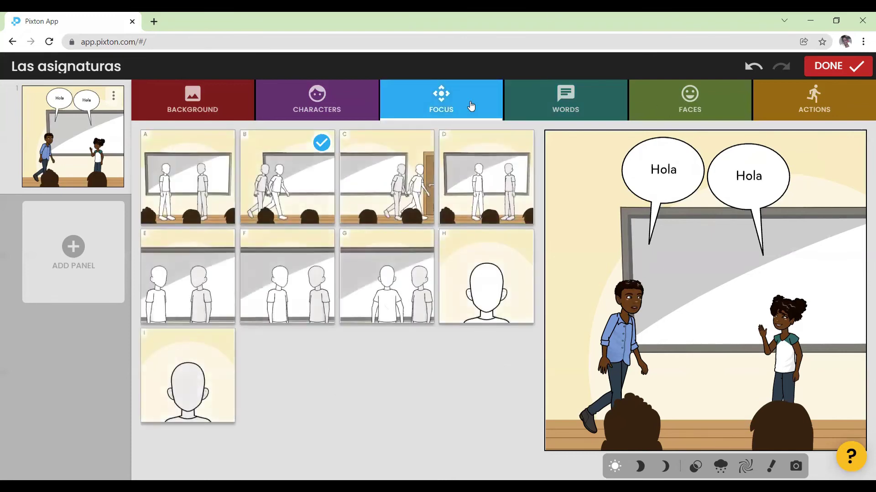
Apply close-up framing E and nudge the waving girl slightly right
left_click(203, 312)
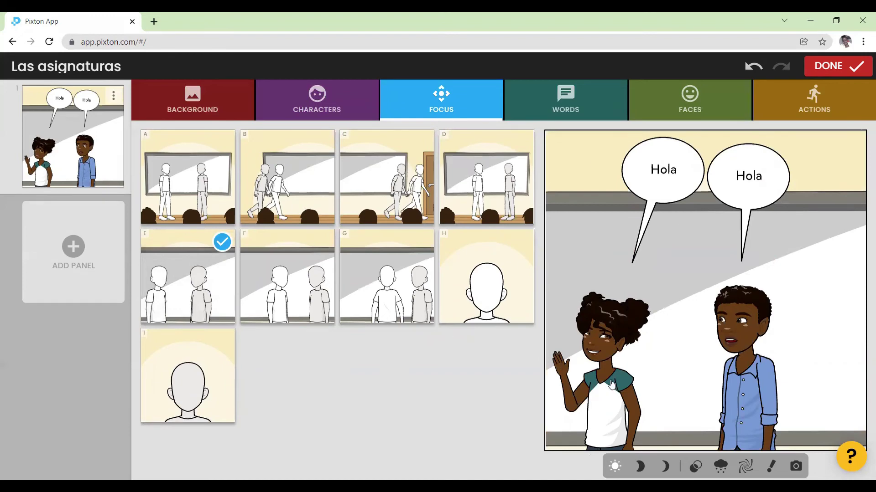
left_click_drag(612, 384, 635, 346)
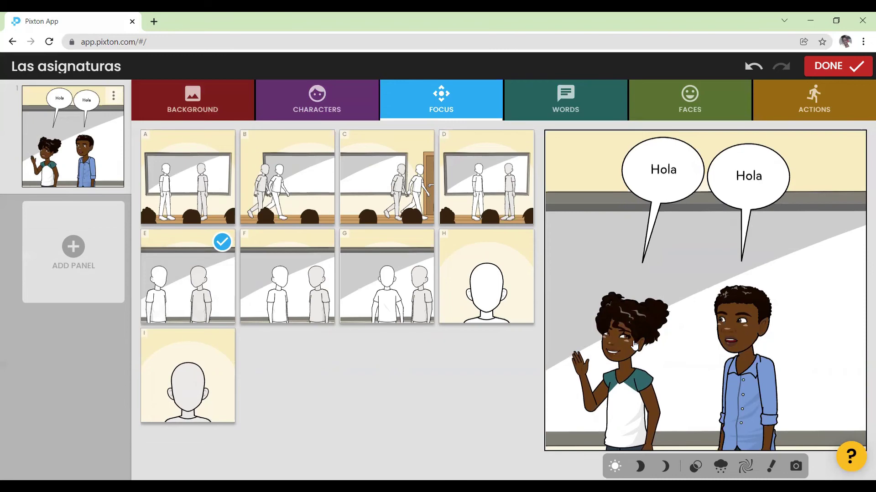
Finish 'Las asignaturas' with DONE, saving it to My Comics
left_click(825, 67)
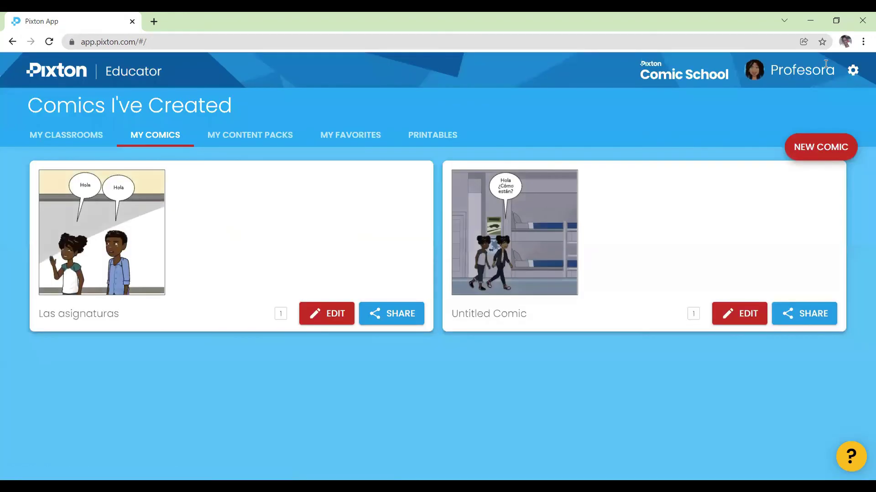